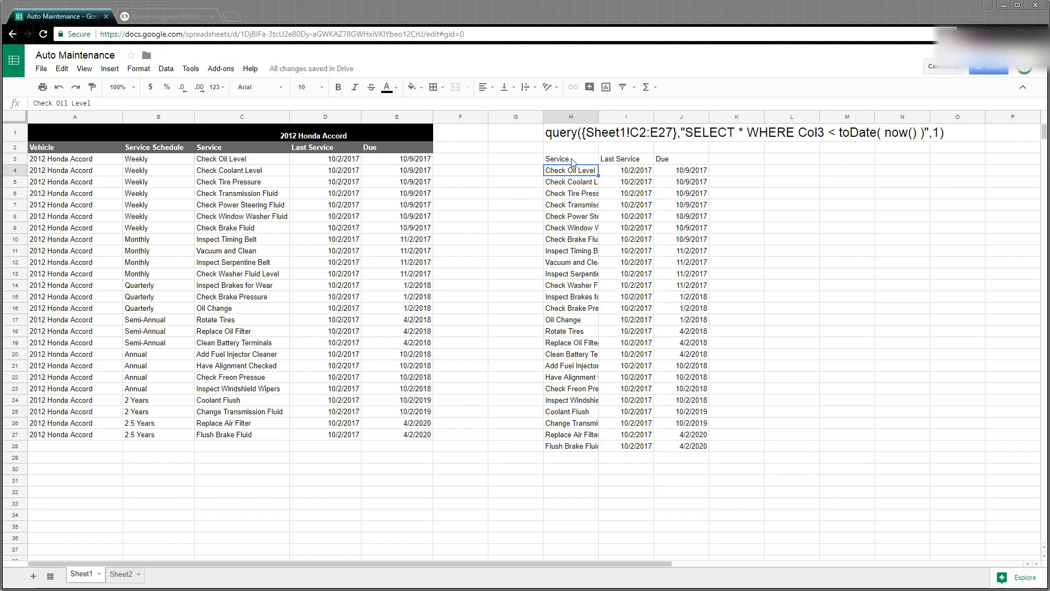
Extend the QUERY formula in cell H3 with the condition WHERE Col3 < toDate( now() ) after SELECT *
{"action": "left_click_drag", "start_coordinate": [572, 162], "coordinate": [693, 450]}
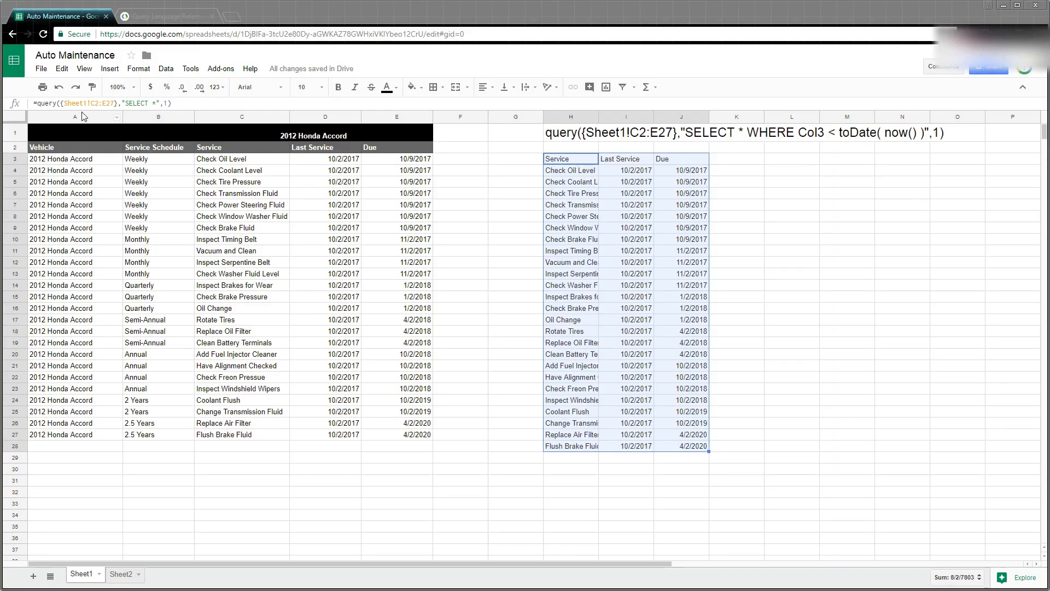
{"action": "left_click", "coordinate": [575, 162]}
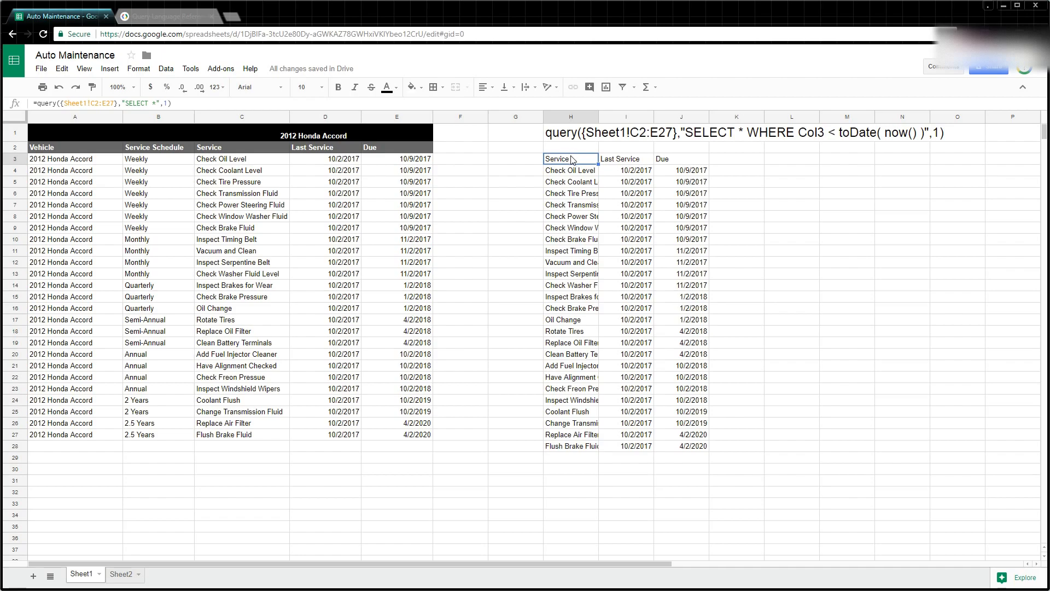
{"action": "left_click", "coordinate": [575, 173]}
{"action": "left_click", "coordinate": [570, 156]}
{"action": "left_click", "coordinate": [157, 104]}
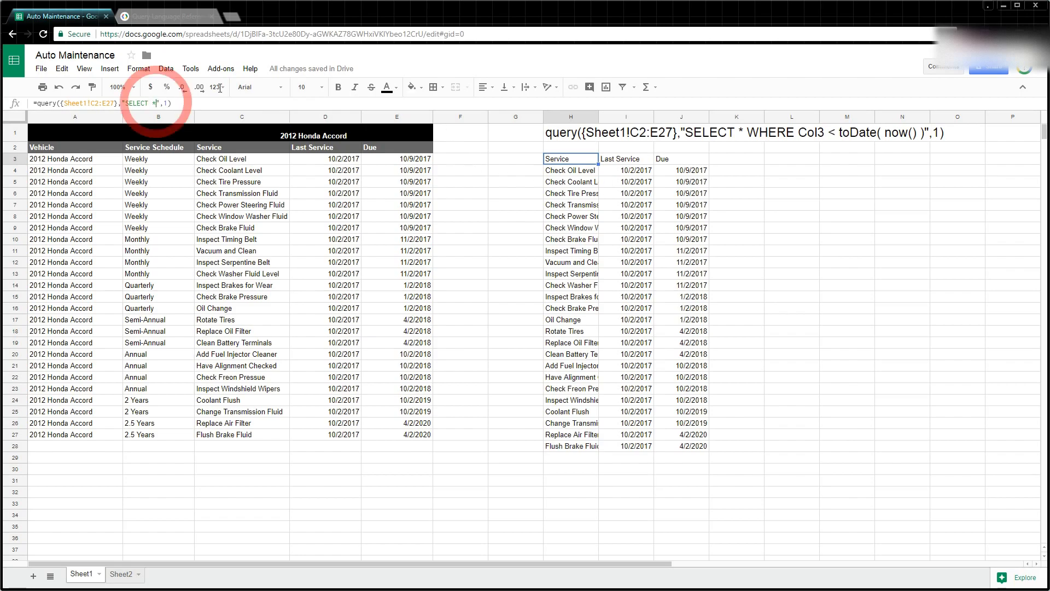
{"action": "type", "text": "WHERE Col3 < toDate( now() )"}
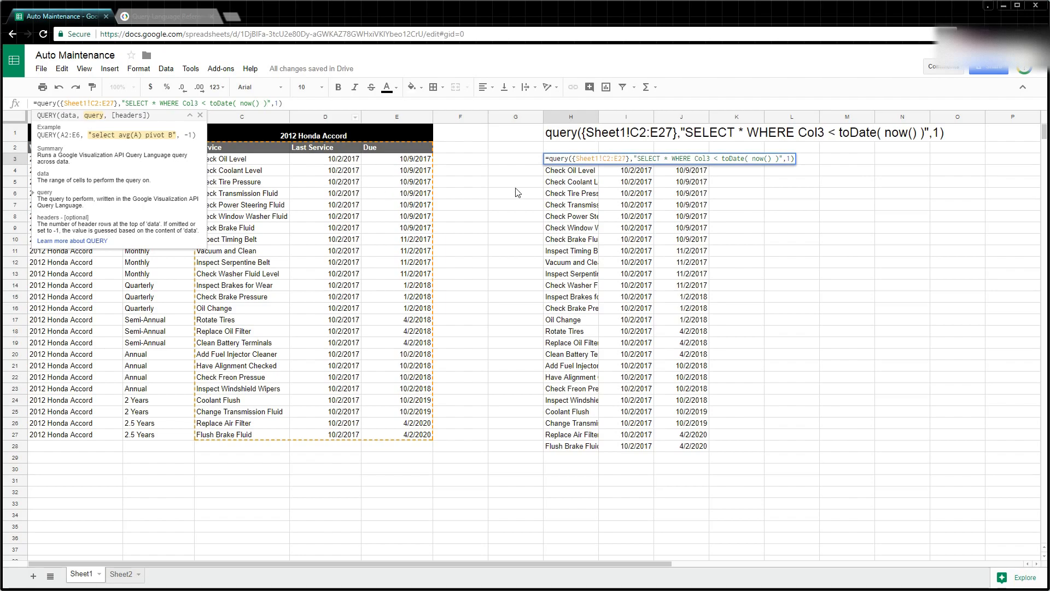
{"action": "key", "text": "Return"}
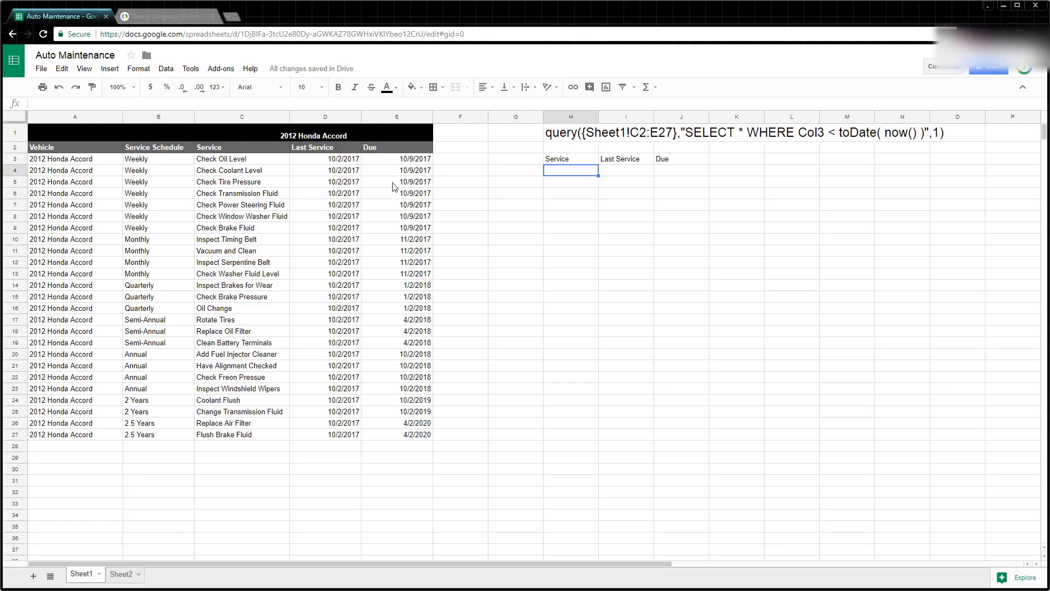
Set the Last Service date of Check Tire Pressure to 10/2/2016 and check its Due cell
{"action": "left_click", "coordinate": [328, 185]}
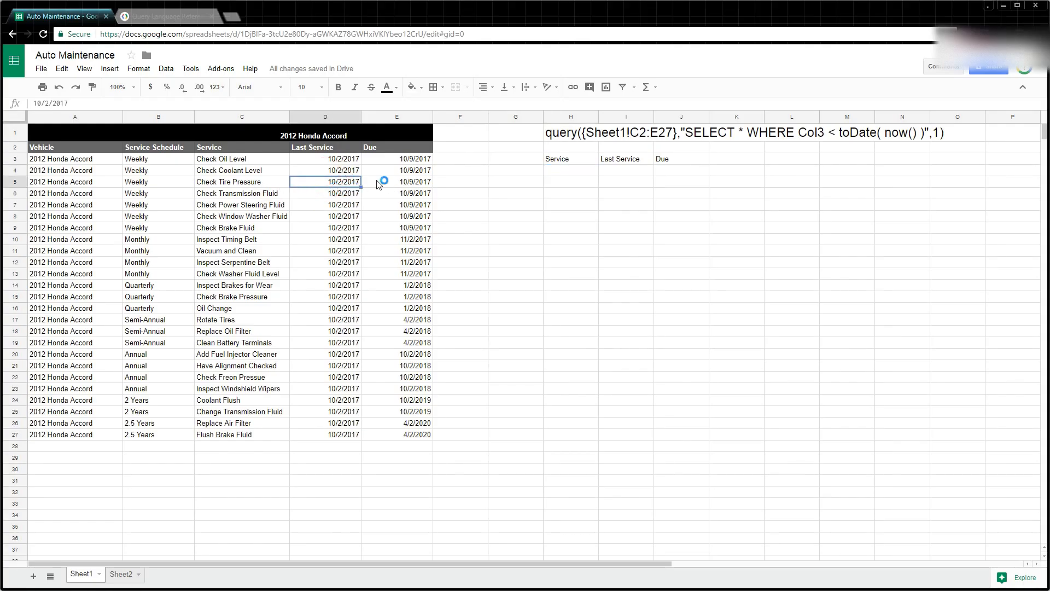
{"action": "type", "text": "1"}
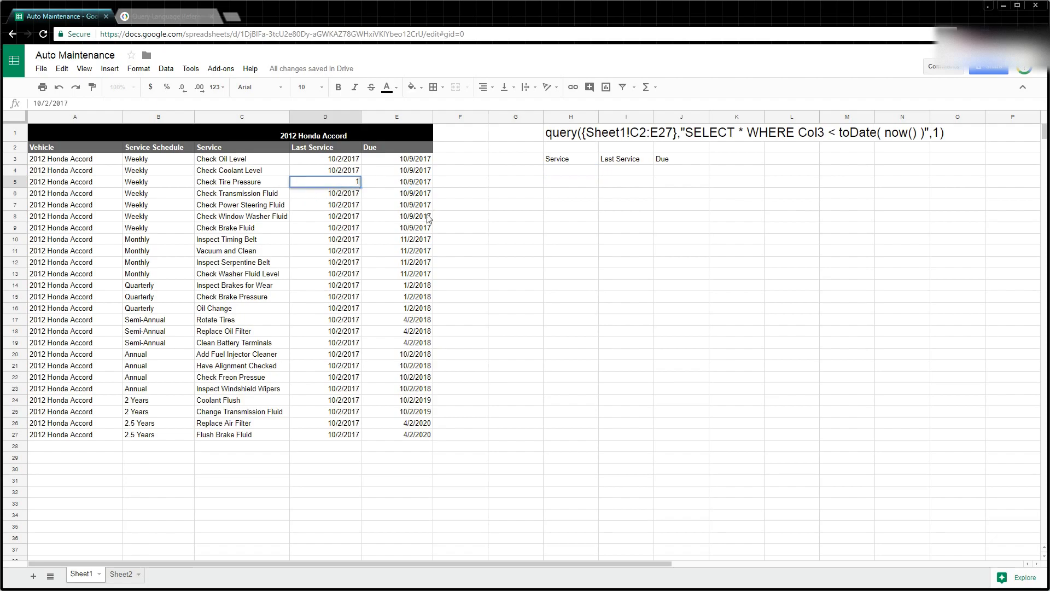
{"action": "type", "text": "0/2/2016"}
{"action": "key", "text": "Return"}
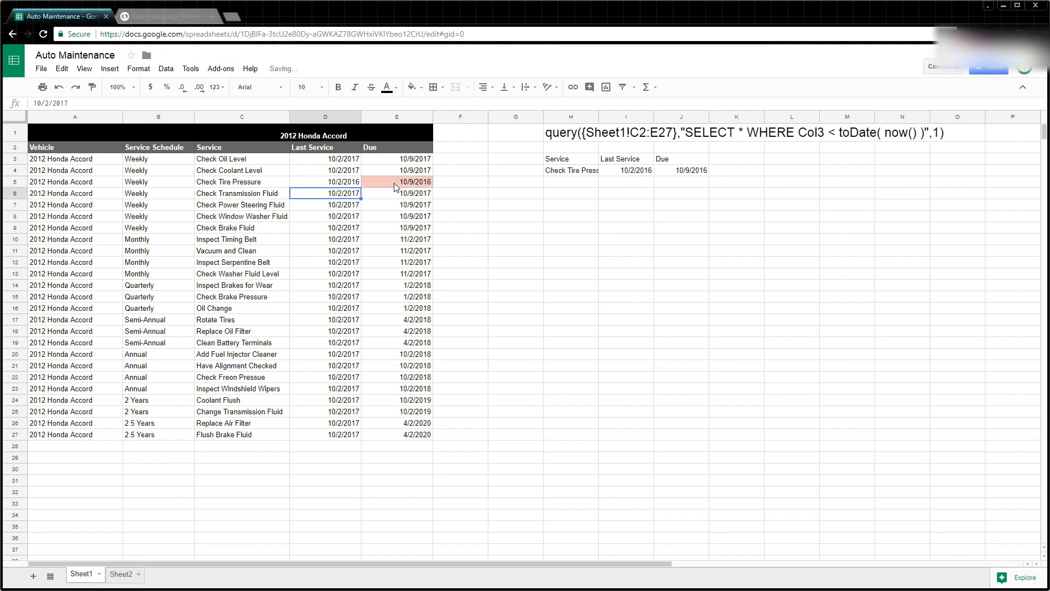
{"action": "left_click", "coordinate": [394, 182]}
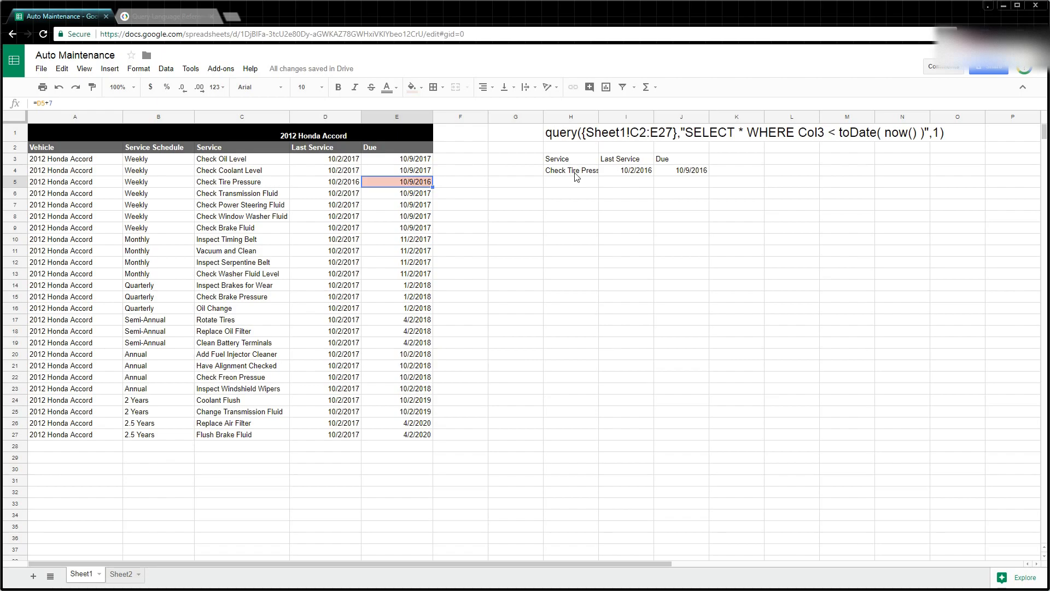
Copy the Check Tire Pressure Last Service date to the Check Window Washer Fluid and Check Washer Fluid Level rows
{"action": "left_click", "coordinate": [352, 181]}
{"action": "key", "text": "ctrl+c"}
{"action": "key", "text": "Down"}
{"action": "key", "text": "Down"}
{"action": "key", "text": "Down"}
{"action": "key", "text": "ctrl+v"}
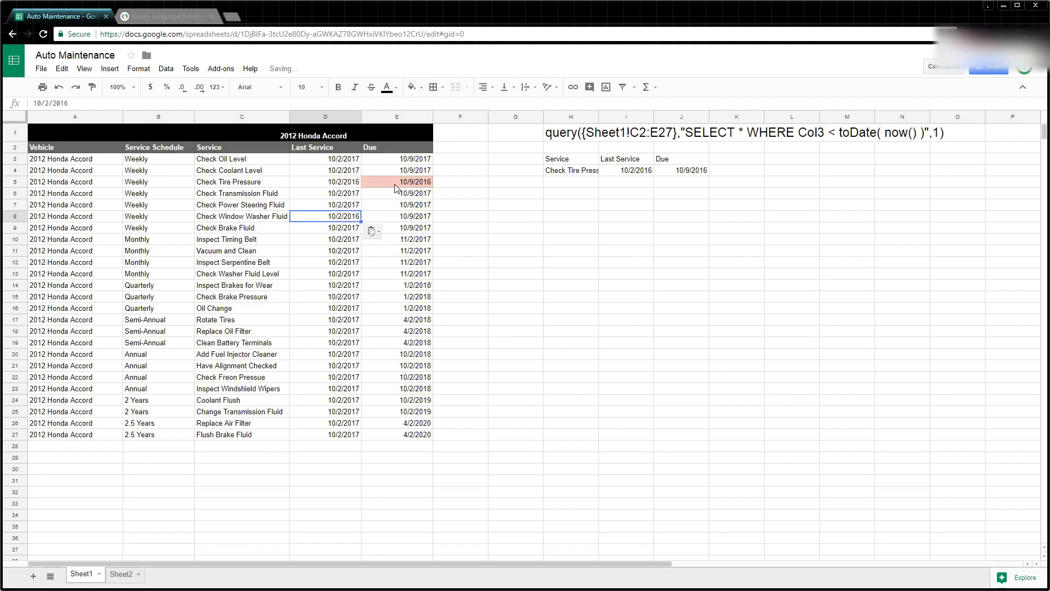
{"action": "key", "text": "Down"}
{"action": "key", "text": "Down"}
{"action": "key", "text": "Down"}
{"action": "key", "text": "Down"}
{"action": "key", "text": "Down"}
{"action": "key", "text": "ctrl+v"}
Paste the copied 10/2/2016 date as Last Service for Replace Oil Filter and Have Alignment Checked
{"action": "key", "text": "Down"}
{"action": "key", "text": "Down"}
{"action": "key", "text": "Down"}
{"action": "key", "text": "Down"}
{"action": "key", "text": "Down"}
{"action": "key", "text": "ctrl+v"}
{"action": "key", "text": "Down"}
{"action": "key", "text": "Down"}
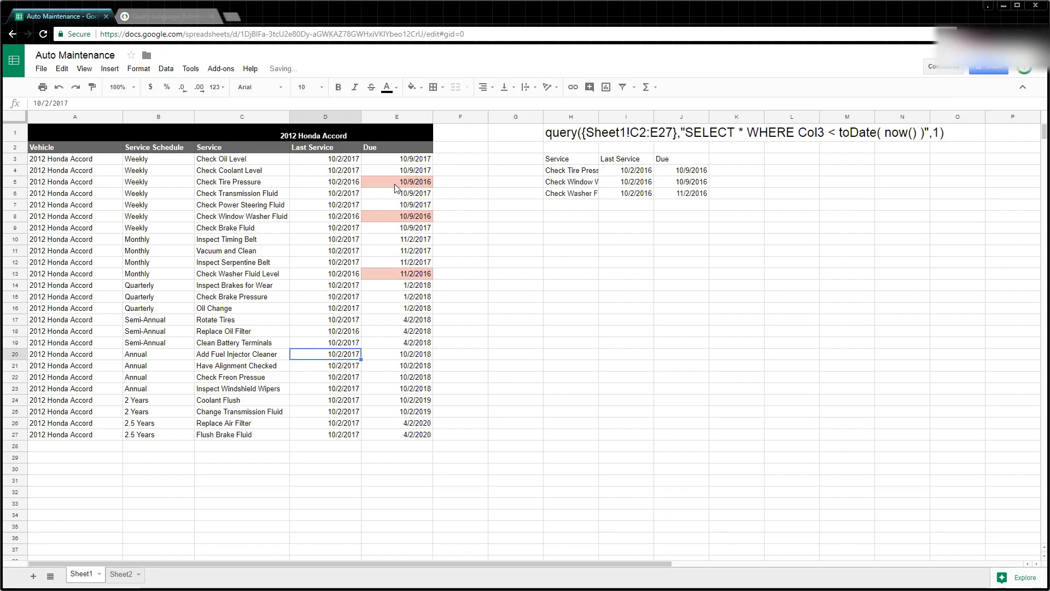
{"action": "key", "text": "Down"}
{"action": "key", "text": "ctrl+v"}
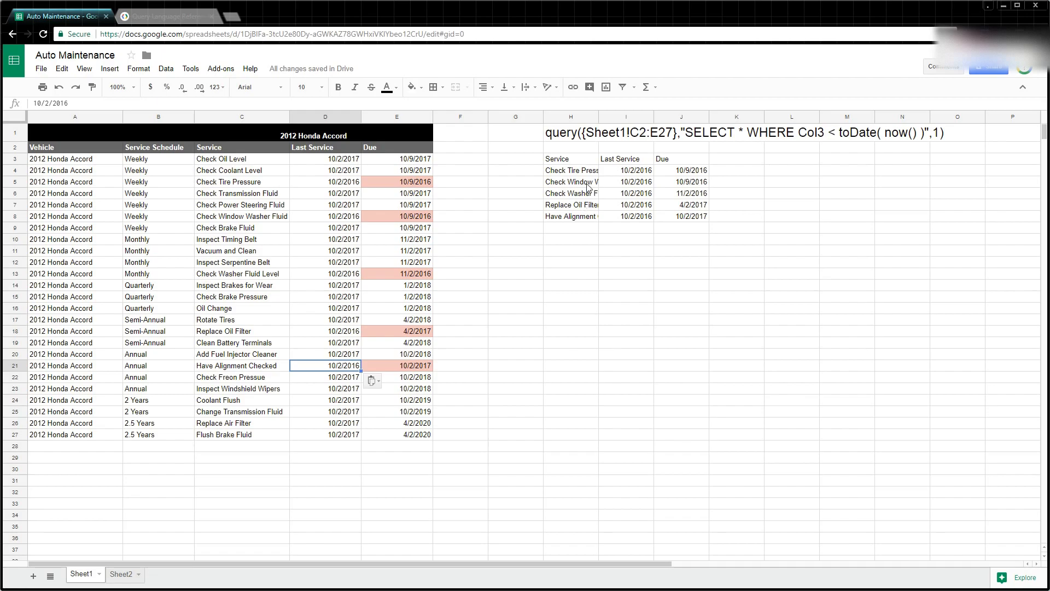
Write the note SQL in cell H12 below the query output
{"action": "left_click", "coordinate": [590, 266]}
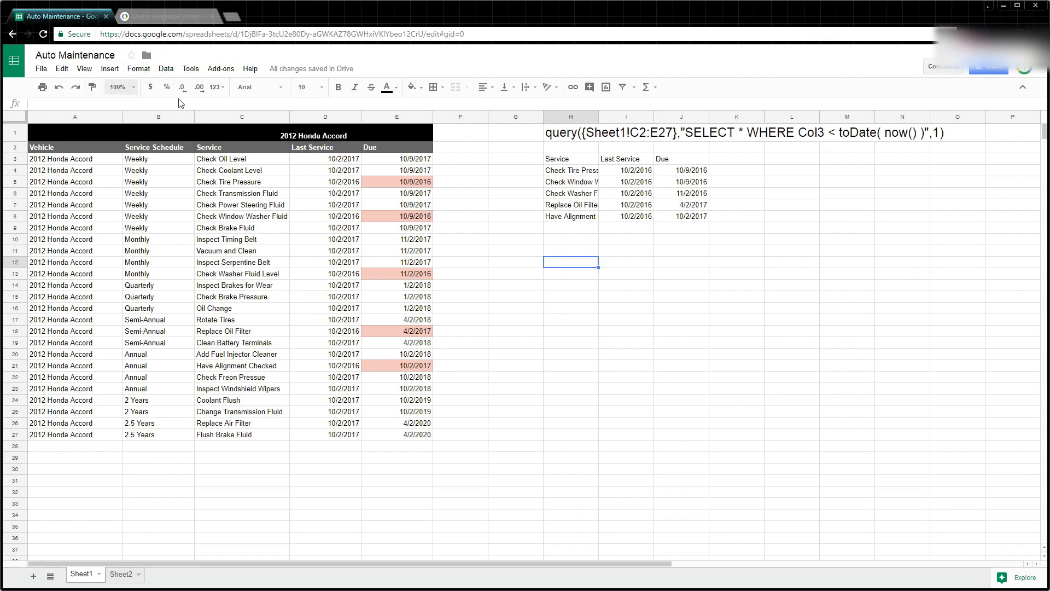
{"action": "type", "text": "SQL"}
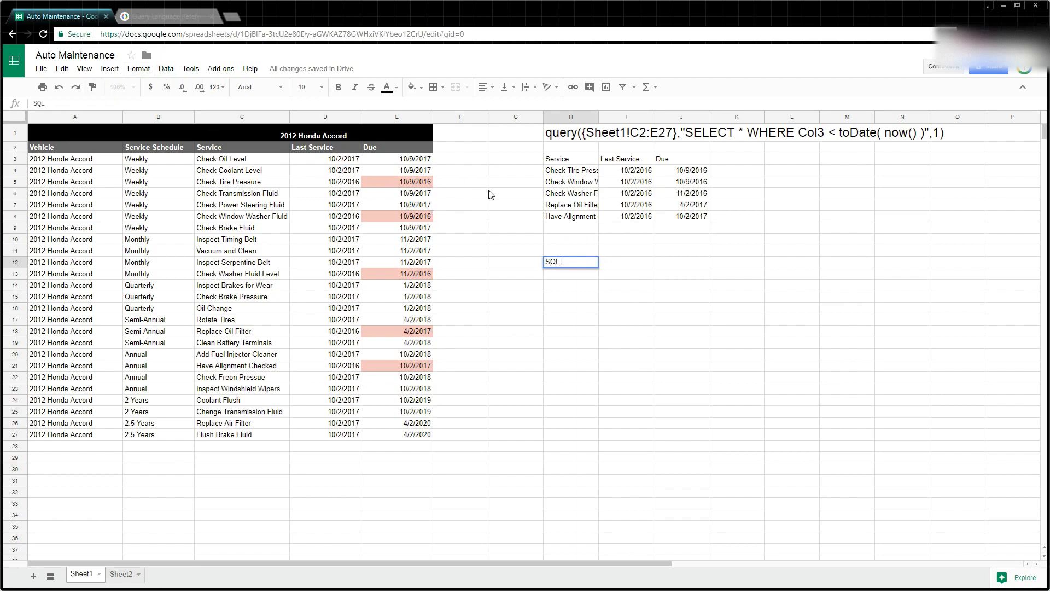
{"action": "key", "text": "BackSpace"}
Switch to the Query Language Reference page and highlight the words Google Visualization API Query Language in its opening sentence
{"action": "left_click", "coordinate": [164, 17]}
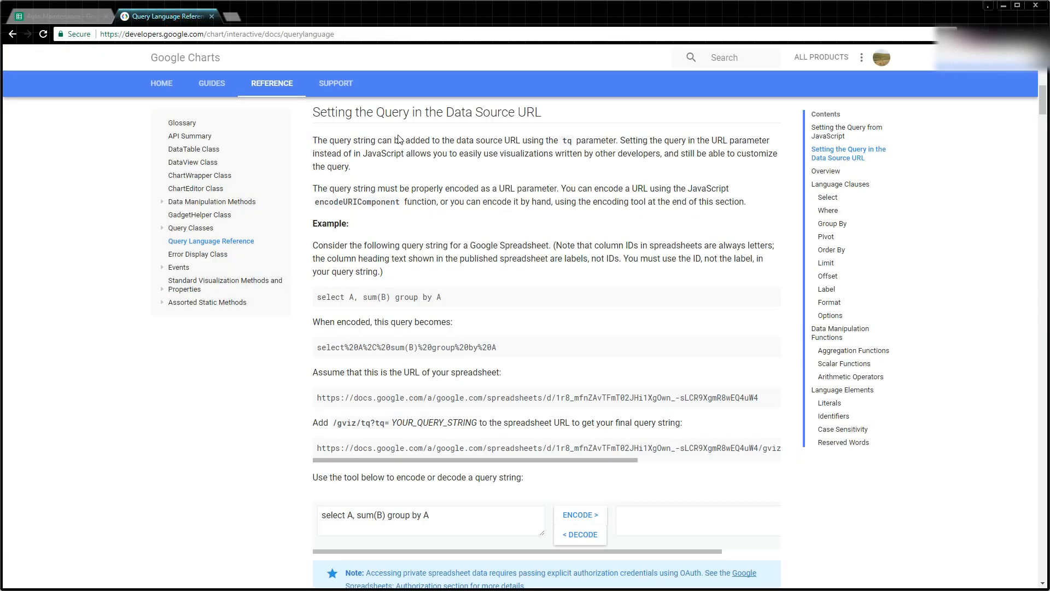
{"action": "scroll", "coordinate": [442, 196], "scroll_direction": "up", "scroll_amount": 5}
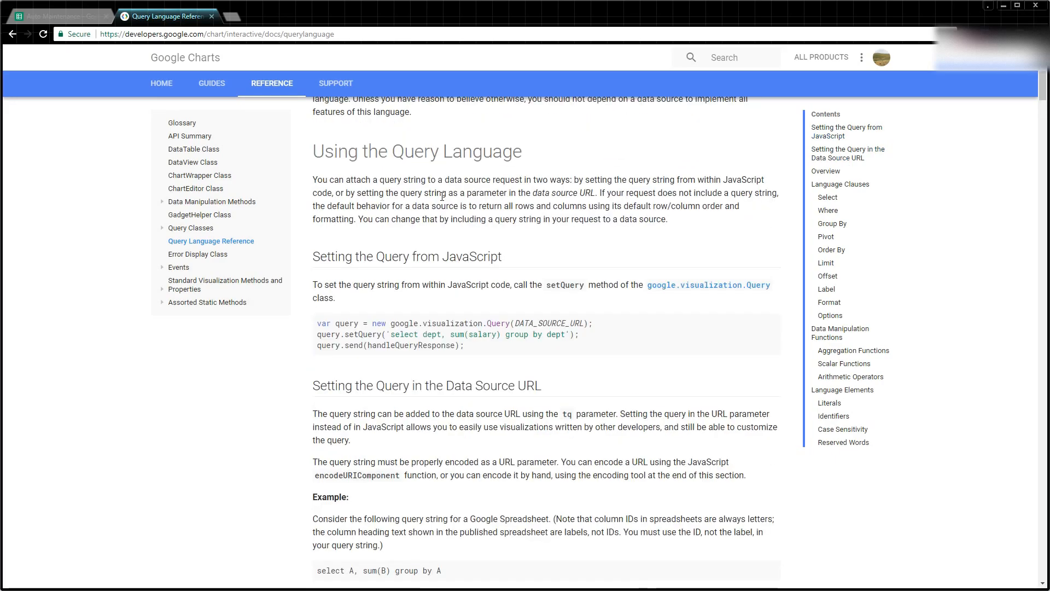
{"action": "scroll", "coordinate": [442, 195], "scroll_direction": "up", "scroll_amount": 6}
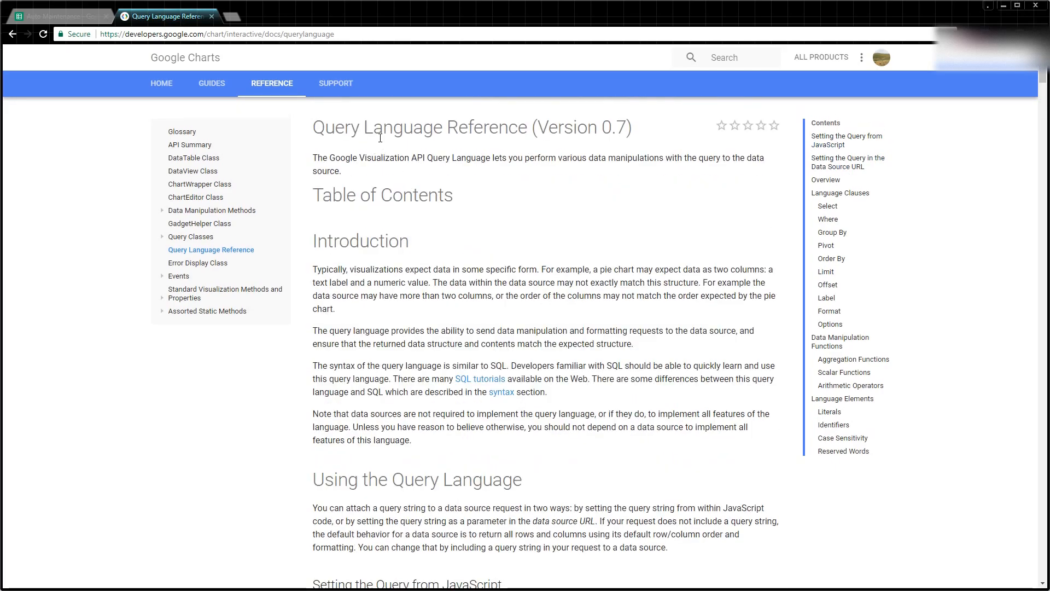
{"action": "left_click_drag", "start_coordinate": [328, 157], "coordinate": [493, 158]}
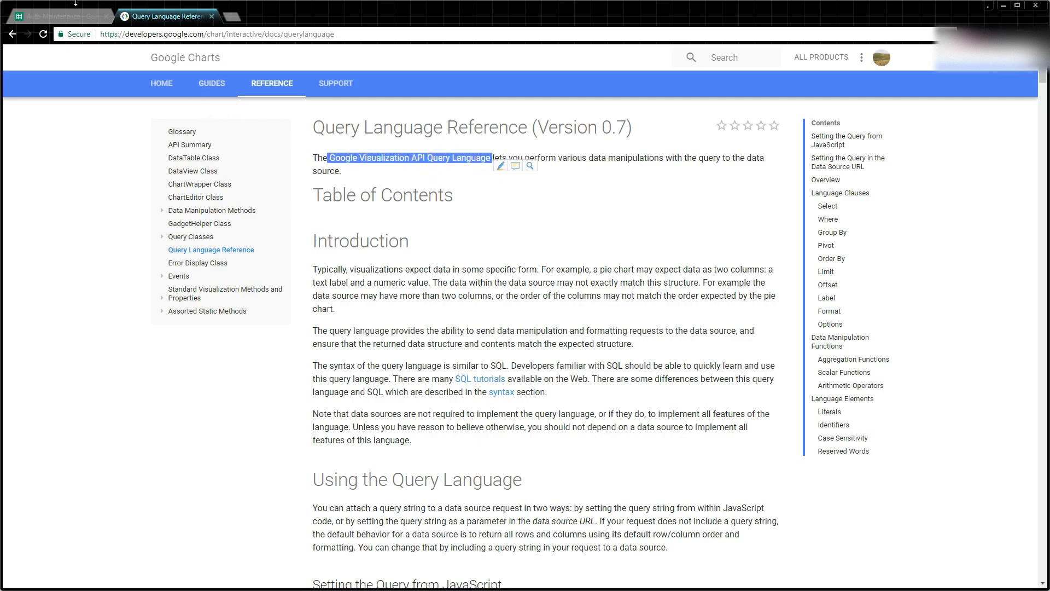
Return to the Auto Maintenance spreadsheet and clear the SQL note from cell H12
{"action": "left_click", "coordinate": [47, 16]}
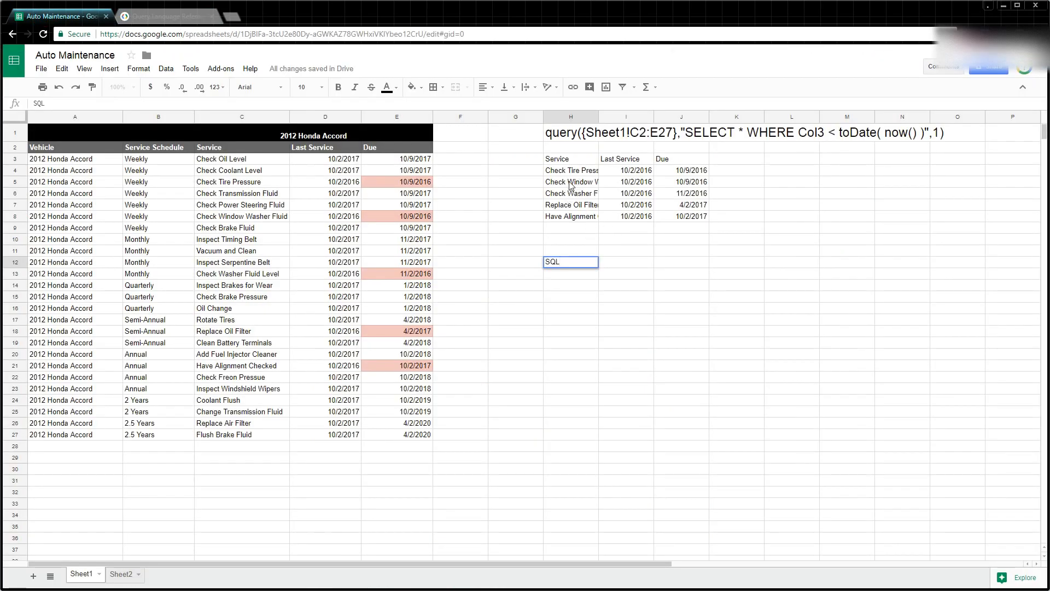
{"action": "key", "text": "BackSpace"}
{"action": "key", "text": "BackSpace"}
{"action": "key", "text": "BackSpace"}
Examine the QUERY formula in H3, comparing it with the sample in H1 and viewing its data range and conditions magnified
{"action": "left_click", "coordinate": [572, 159]}
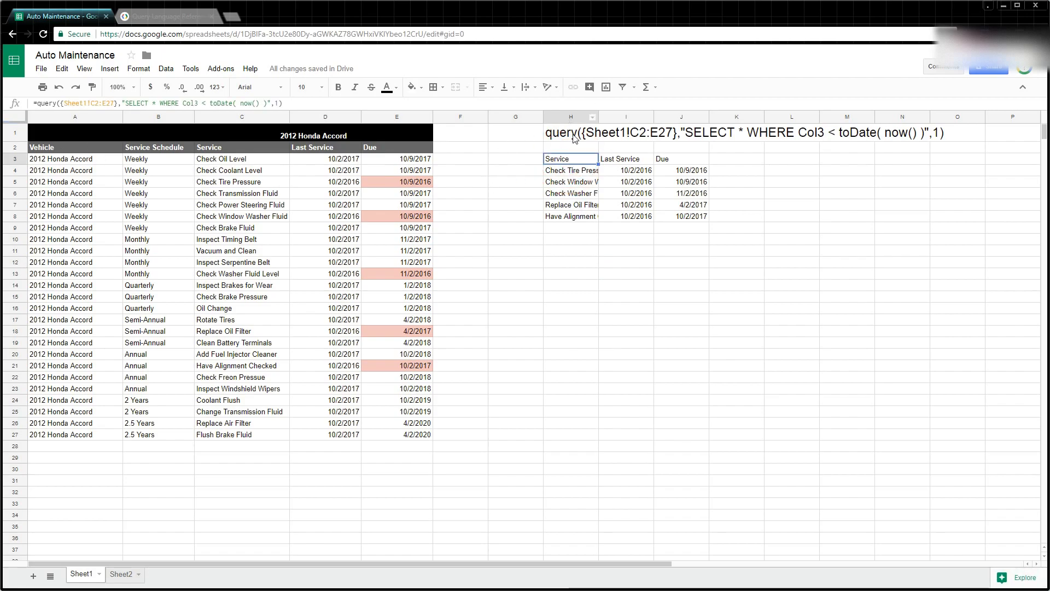
{"action": "left_click", "coordinate": [565, 139]}
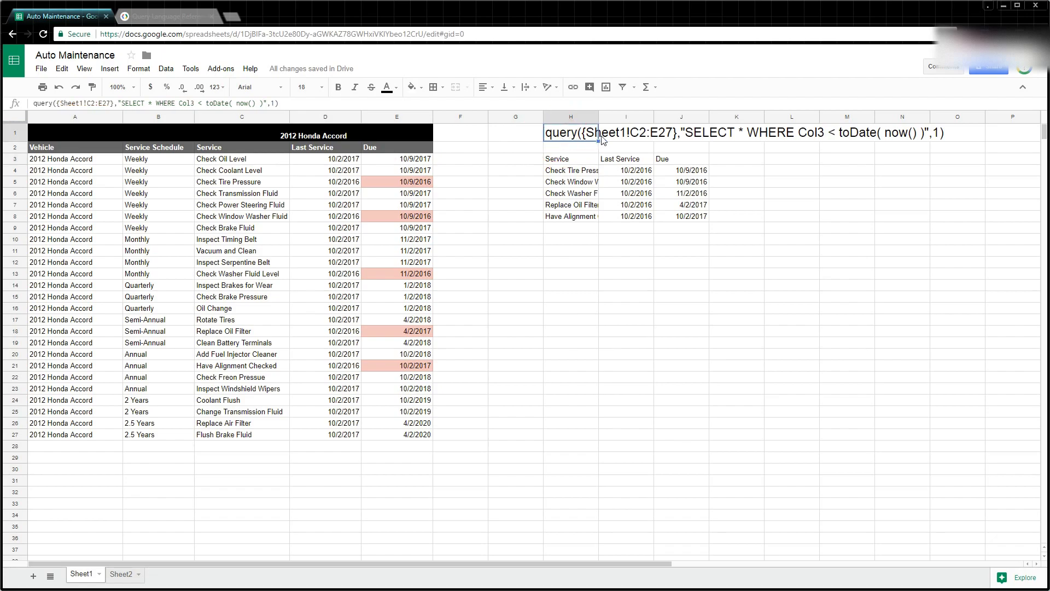
{"action": "left_click", "coordinate": [593, 151]}
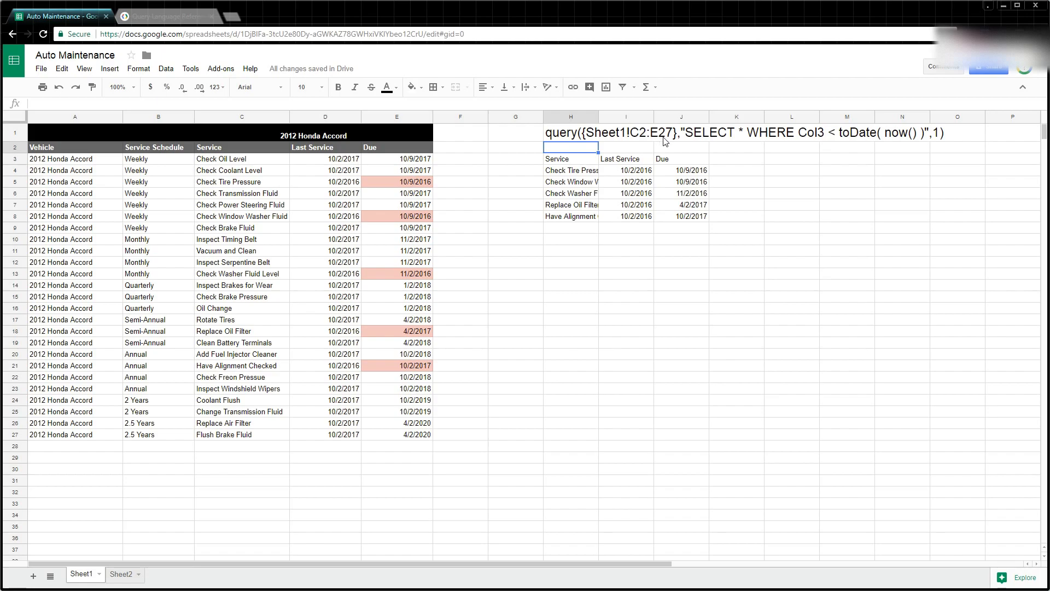
{"action": "left_click", "coordinate": [575, 162]}
{"action": "left_click", "coordinate": [100, 102]}
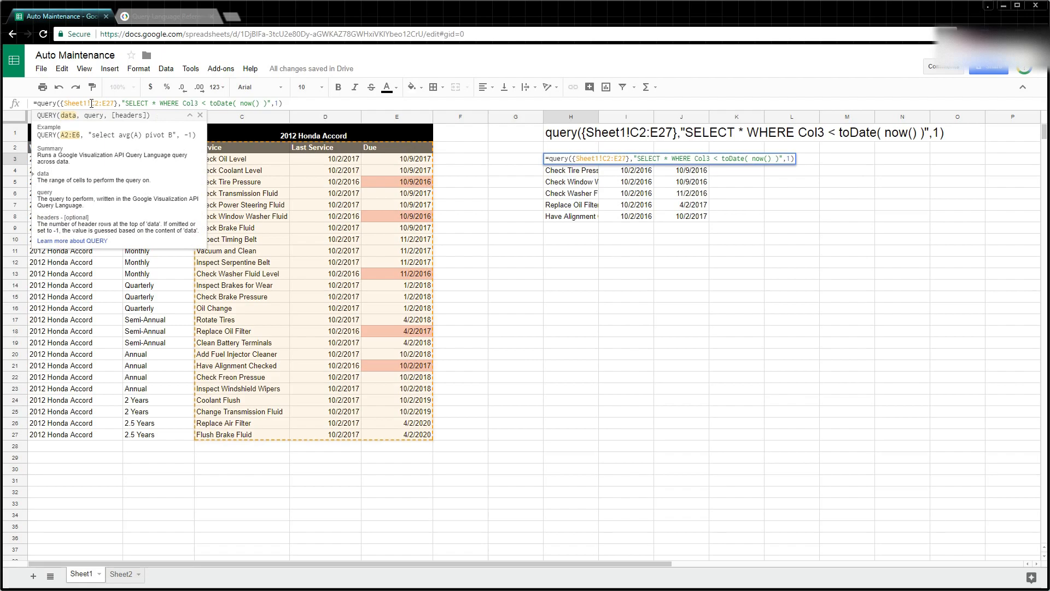
{"action": "left_click", "coordinate": [200, 115]}
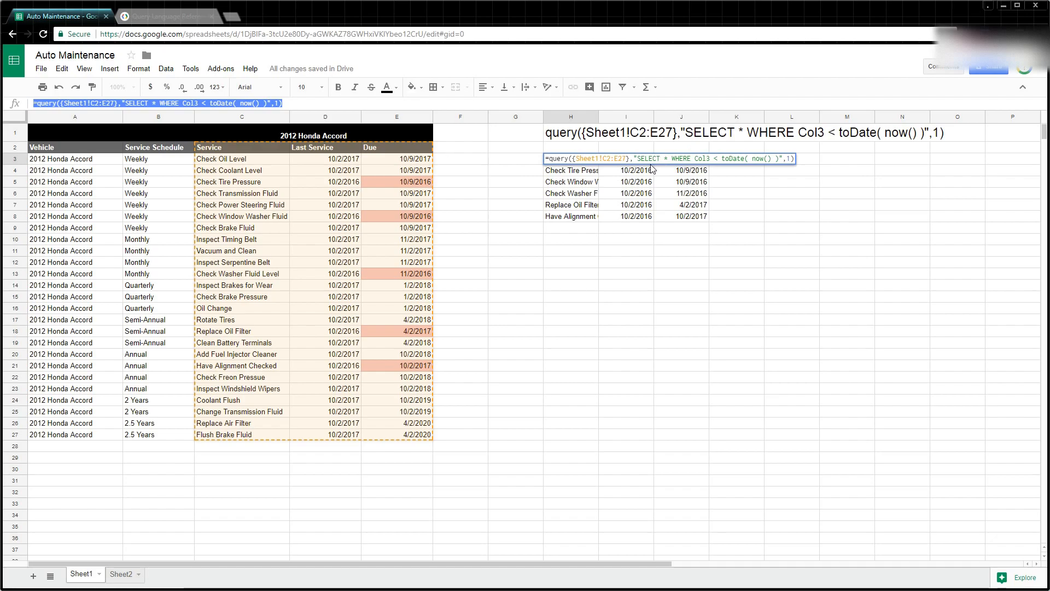
{"action": "key", "text": "super+plus"}
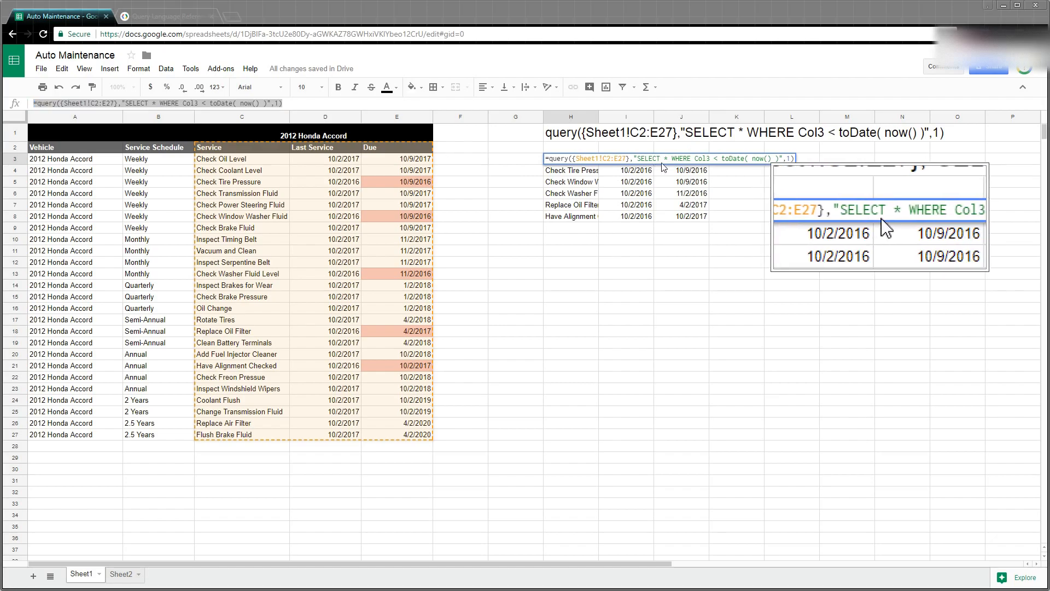
{"action": "key", "text": "super+Escape"}
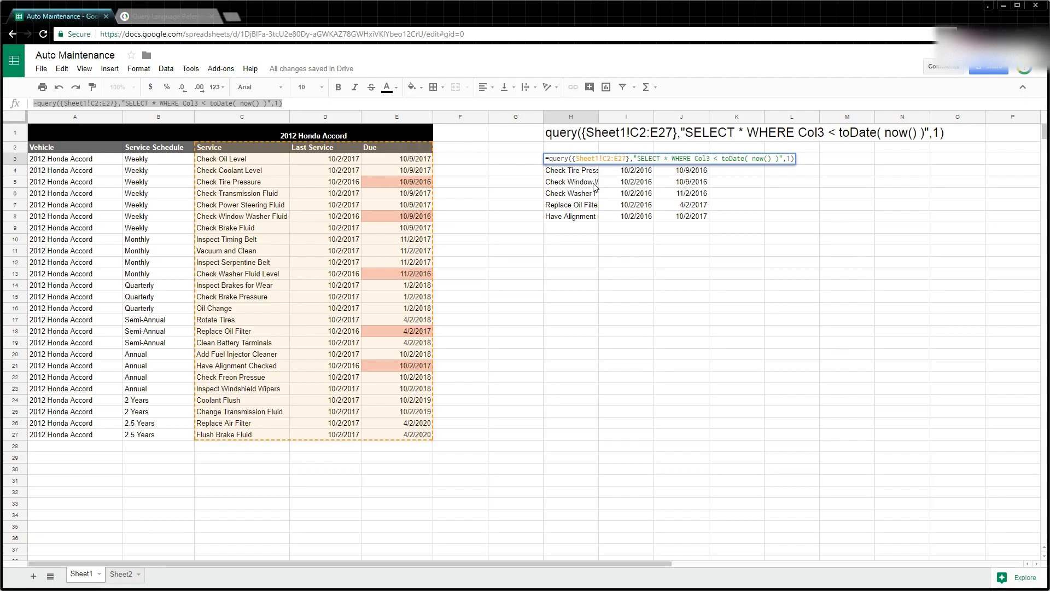
Set the headers argument of the QUERY formula in H3 to 2
{"action": "left_click", "coordinate": [791, 160]}
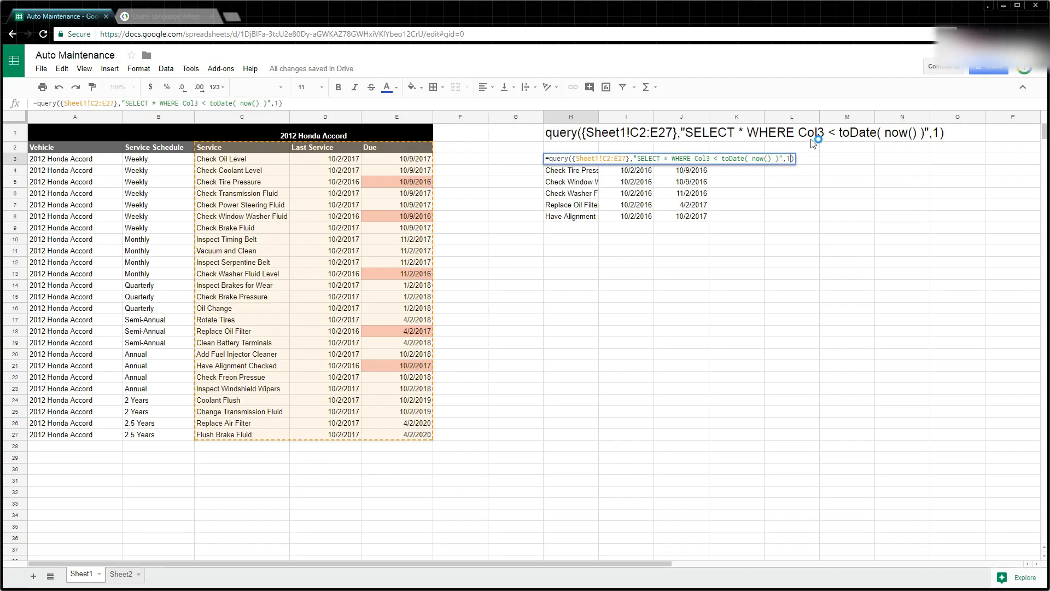
{"action": "key", "text": "BackSpace"}
{"action": "type", "text": "2"}
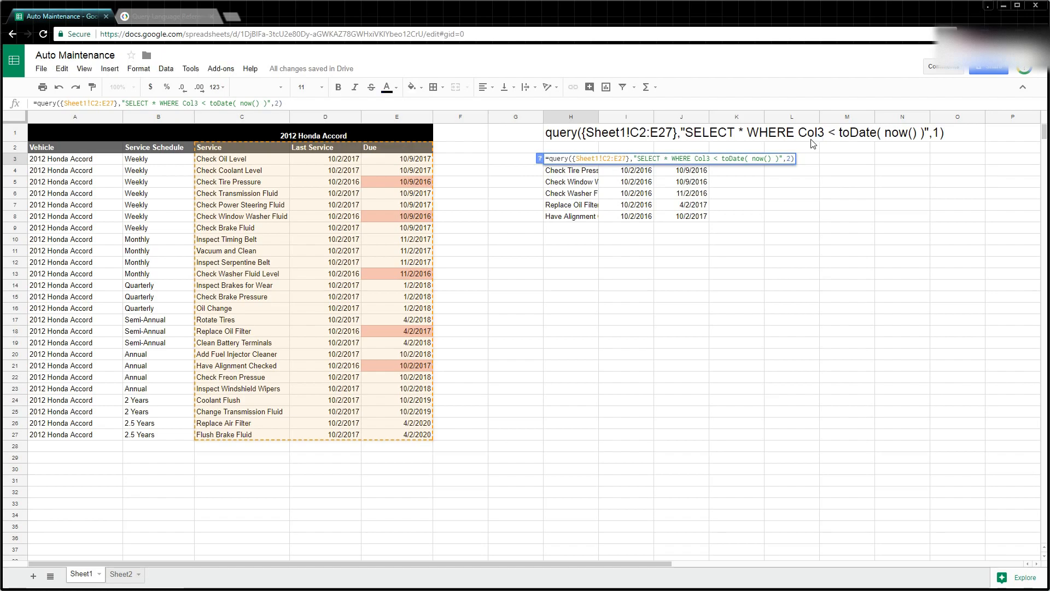
{"action": "key", "text": "Return"}
{"action": "left_click", "coordinate": [577, 160]}
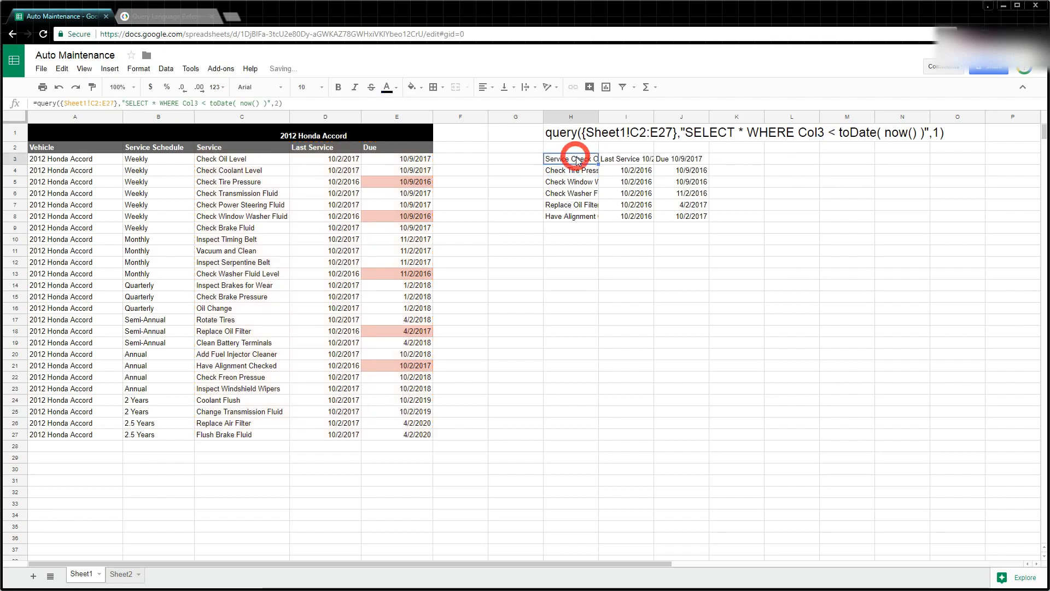
Widen column H to fit the full service names and revise the headers argument of the QUERY formula in H3
{"action": "left_click_drag", "start_coordinate": [599, 117], "coordinate": [649, 118]}
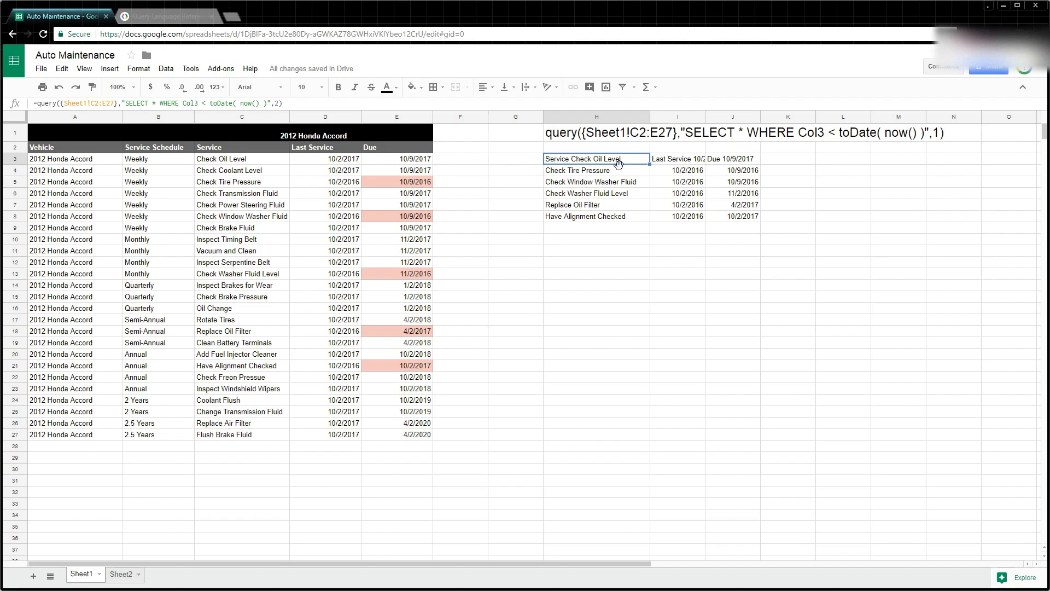
{"action": "left_click", "coordinate": [277, 103]}
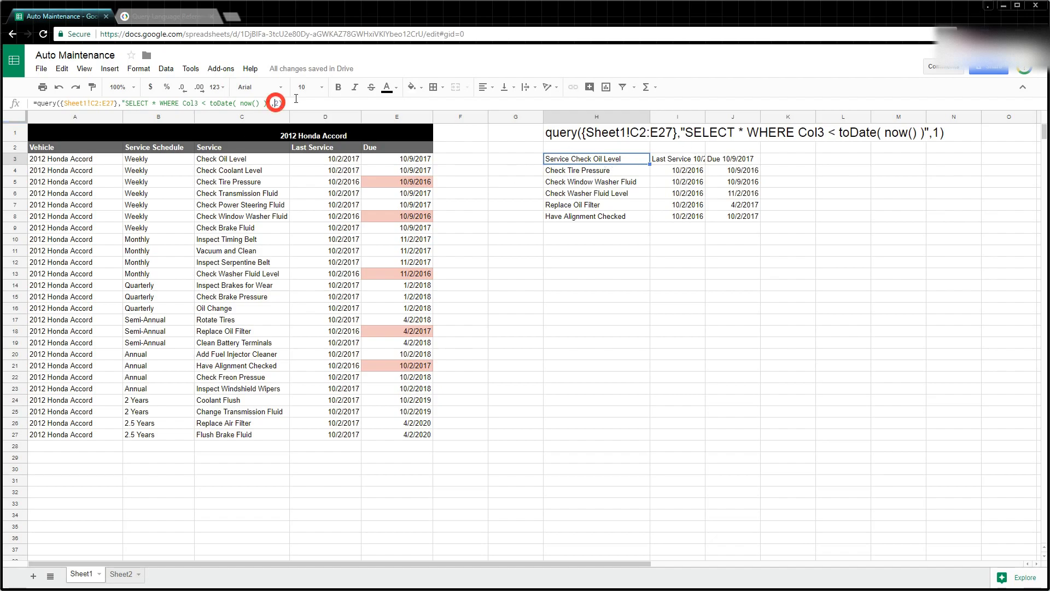
{"action": "key", "text": "Return"}
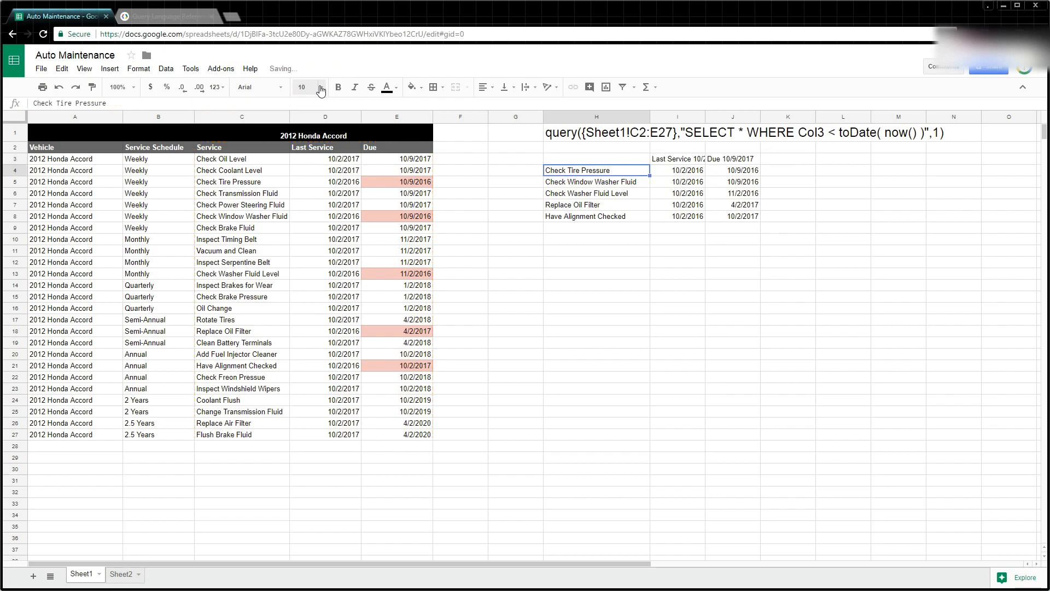